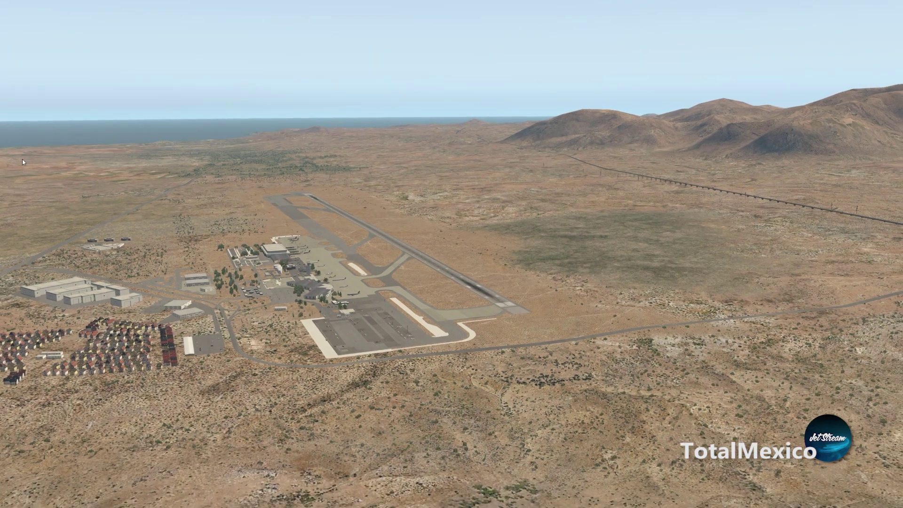
Choose Quit from X-Plane 11's File menu so the quit confirmation appears.
{"action": "left_click", "coordinate": [8, 5]}
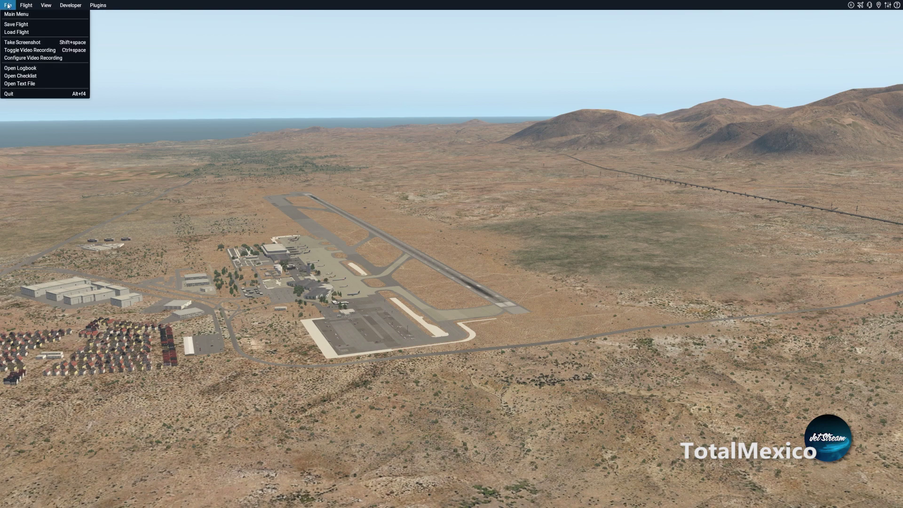
{"action": "left_click", "coordinate": [32, 94]}
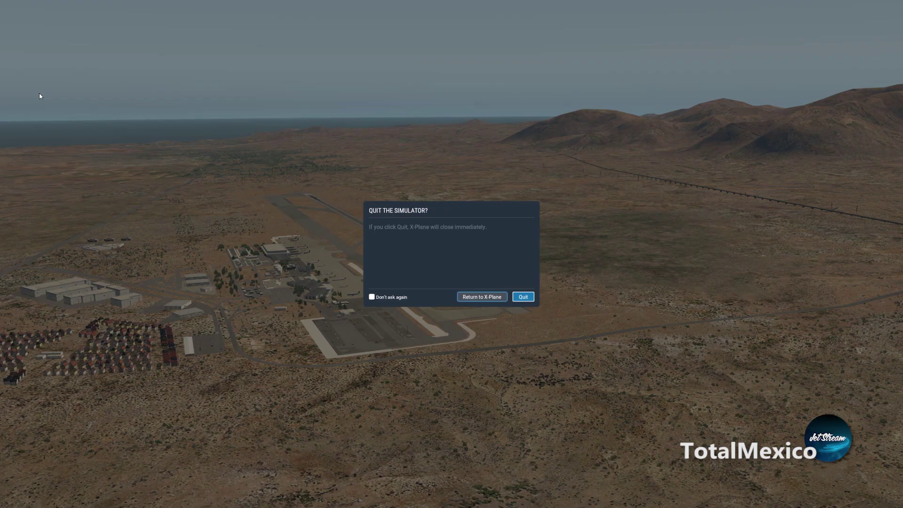
Confirm quitting X-Plane and log in to JetStream FS with the saved credentials.
{"action": "left_click", "coordinate": [526, 299]}
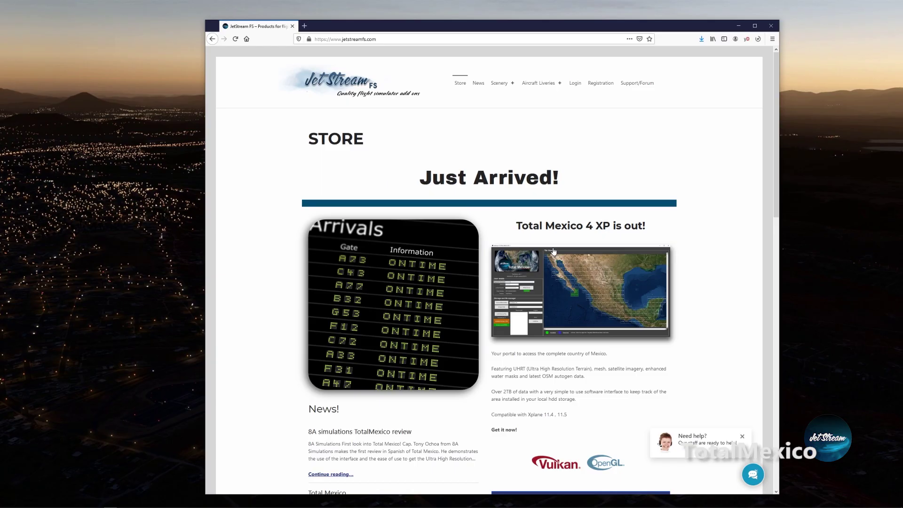
{"action": "scroll", "coordinate": [581, 300], "scroll_direction": "down", "scroll_amount": 4}
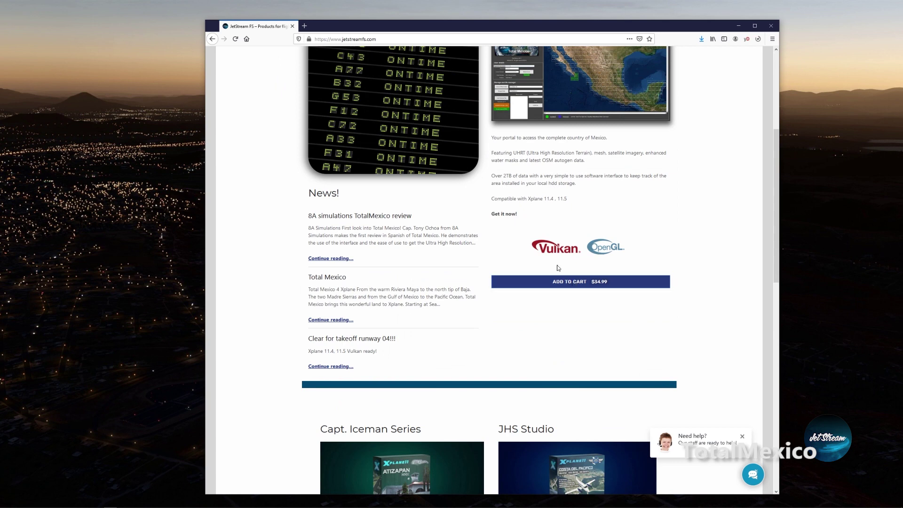
{"action": "scroll", "coordinate": [565, 224], "scroll_direction": "up", "scroll_amount": 5}
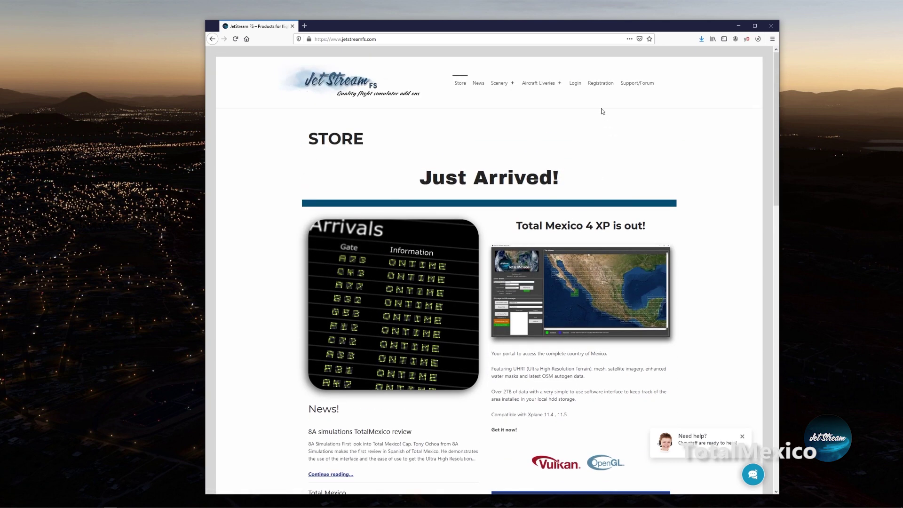
{"action": "left_click", "coordinate": [575, 83]}
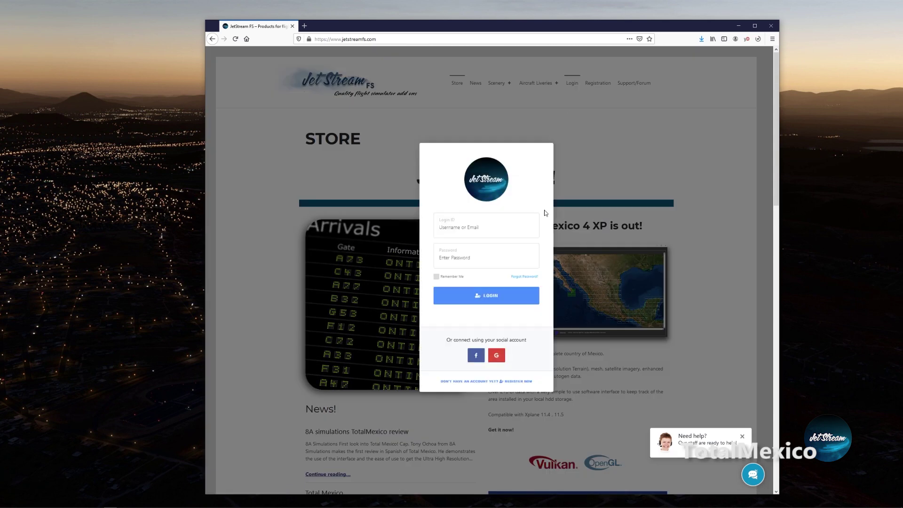
{"action": "left_click", "coordinate": [485, 299]}
Go to My account > My hangar and view the Total Mexico order details.
{"action": "mouse_move", "coordinate": [585, 89]}
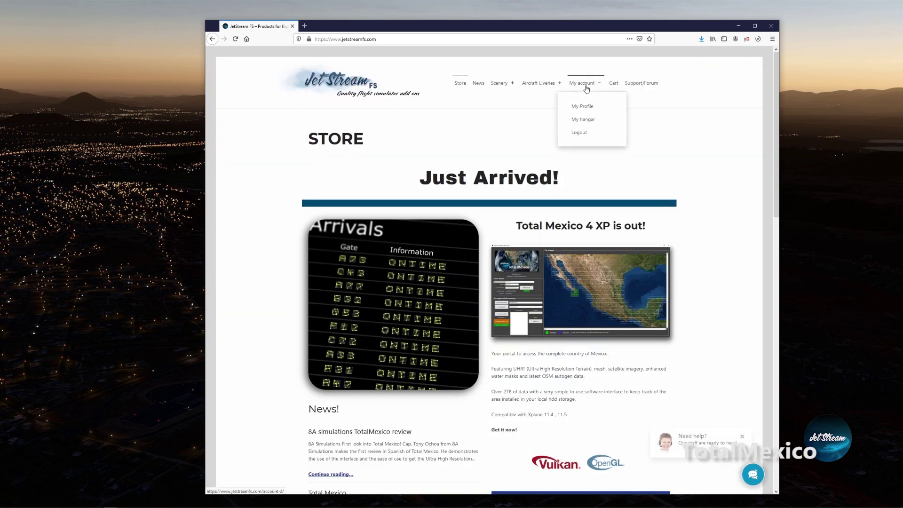
{"action": "left_click", "coordinate": [584, 120]}
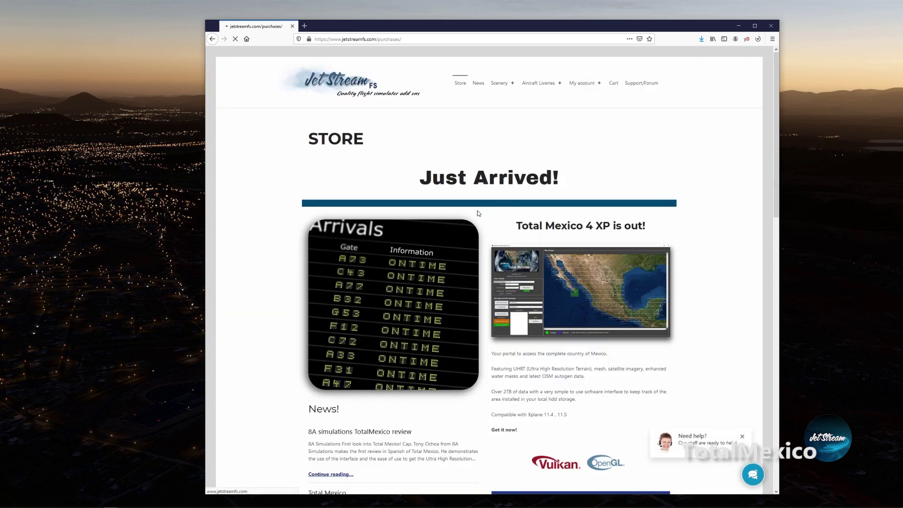
{"action": "scroll", "coordinate": [482, 213], "scroll_direction": "down", "scroll_amount": 4}
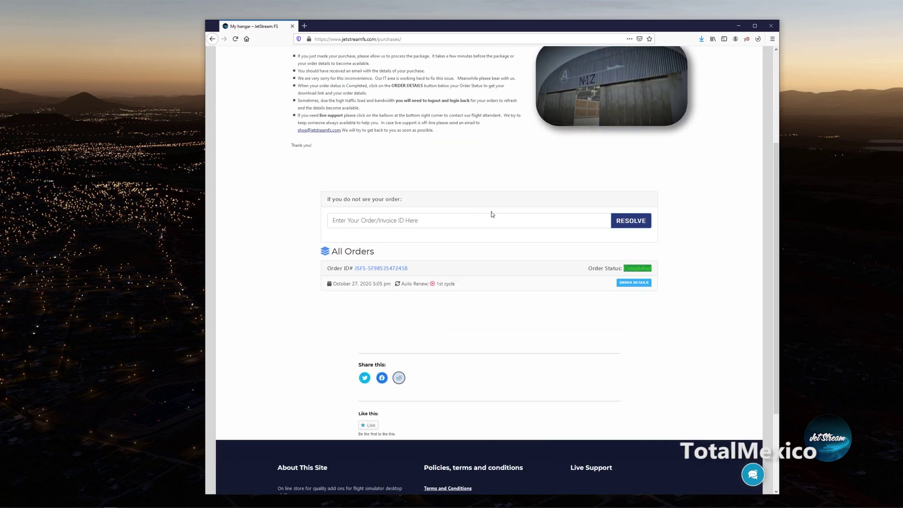
{"action": "scroll", "coordinate": [589, 252], "scroll_direction": "up", "scroll_amount": 3}
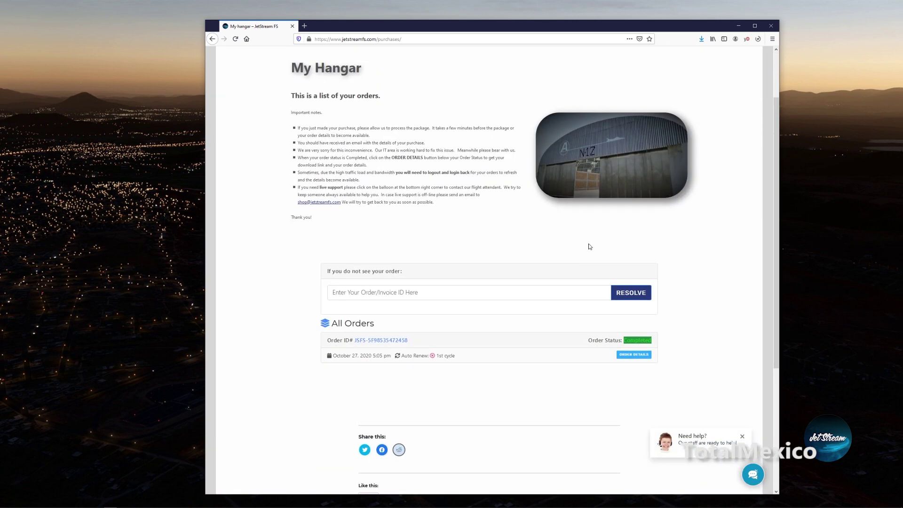
{"action": "left_click", "coordinate": [633, 360]}
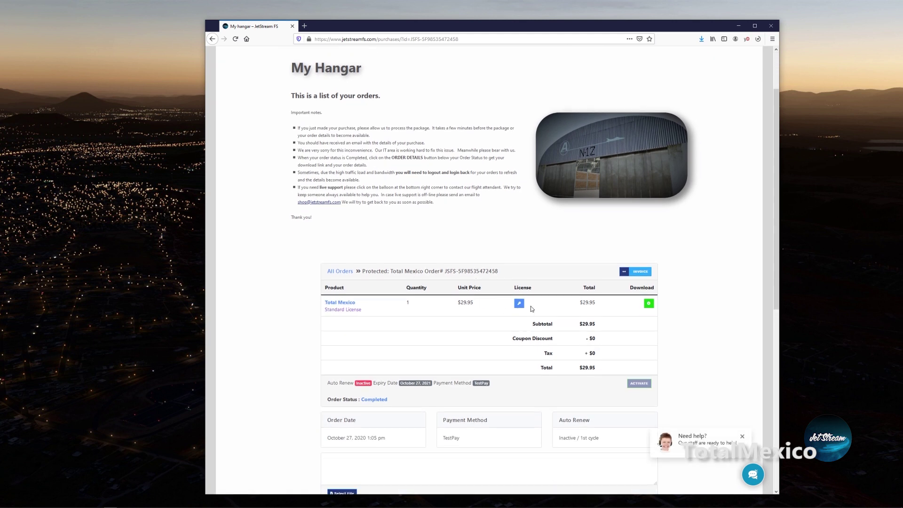
Download TotalMexico_setup.exe past the Google Drive scan warning and save it to the Desktop.
{"action": "left_click", "coordinate": [650, 301]}
{"action": "left_click", "coordinate": [445, 118]}
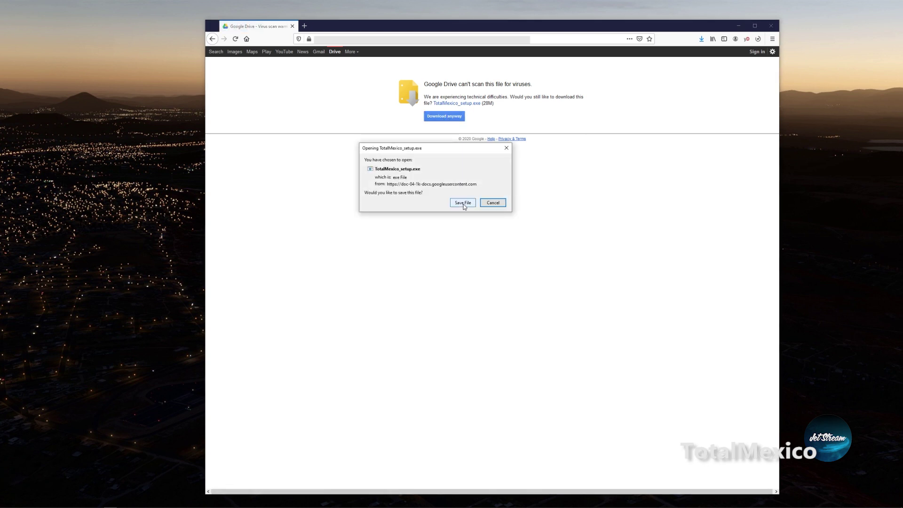
{"action": "left_click", "coordinate": [463, 204]}
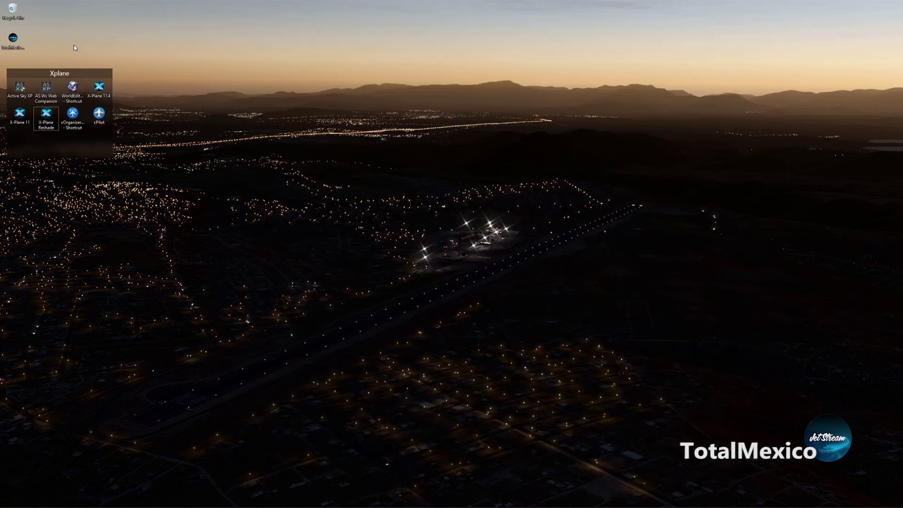
Run TotalMexico_setup.exe, install to the default folder with a desktop shortcut, and launch TotalMexico.
{"action": "double_click", "coordinate": [17, 43]}
{"action": "left_click", "coordinate": [474, 265]}
{"action": "left_click", "coordinate": [470, 276]}
{"action": "left_click", "coordinate": [509, 326]}
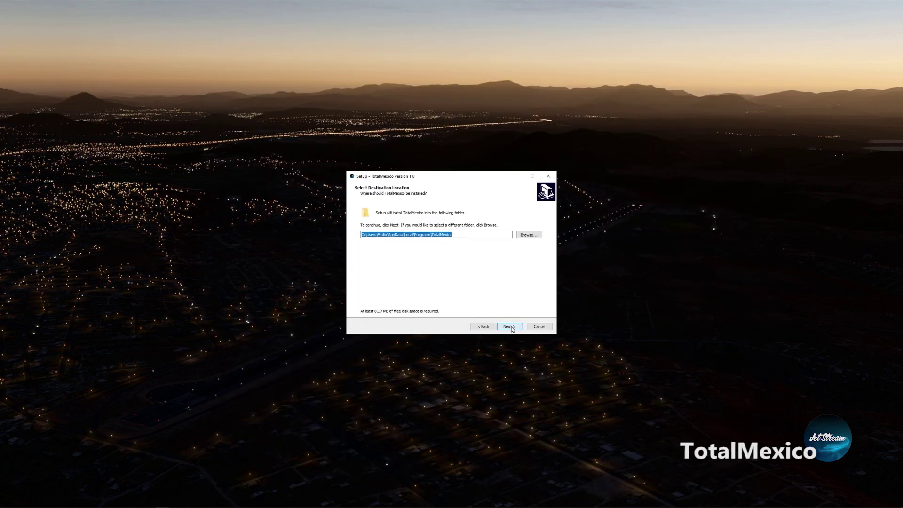
{"action": "left_click", "coordinate": [510, 326]}
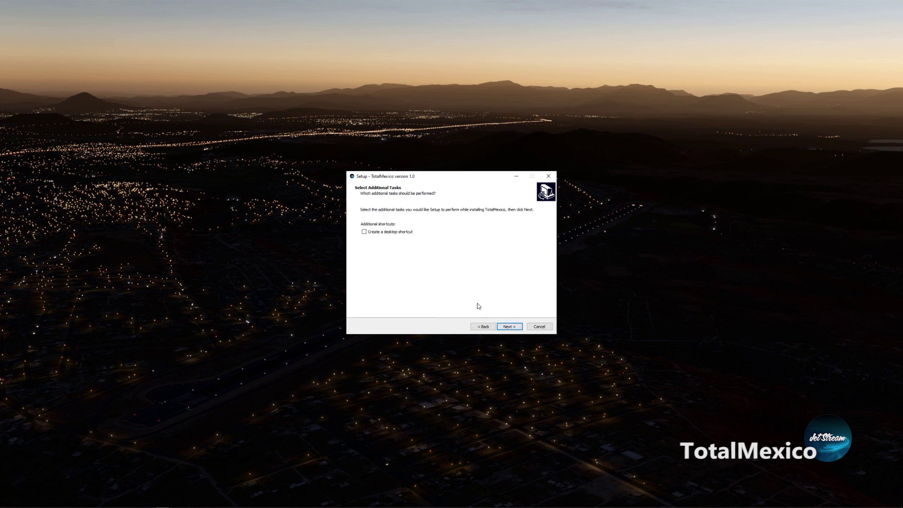
{"action": "left_click", "coordinate": [379, 234]}
{"action": "left_click", "coordinate": [508, 327]}
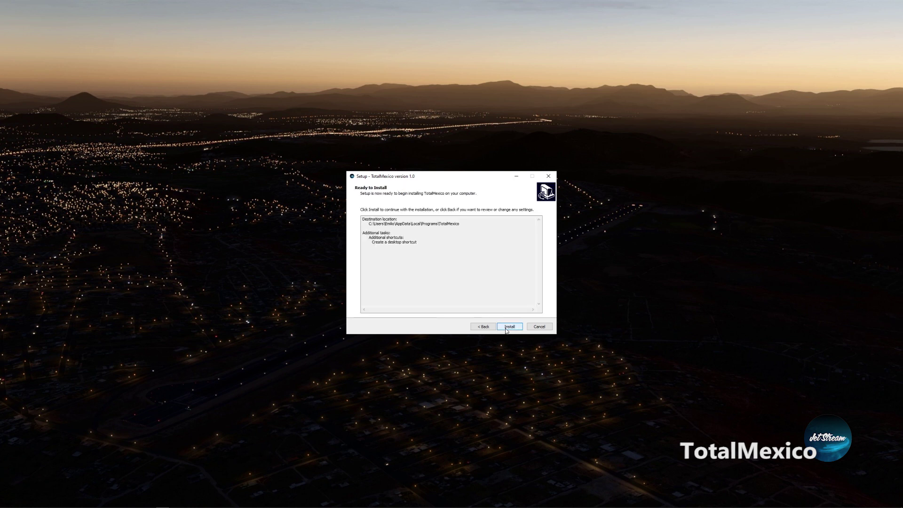
{"action": "left_click", "coordinate": [508, 328]}
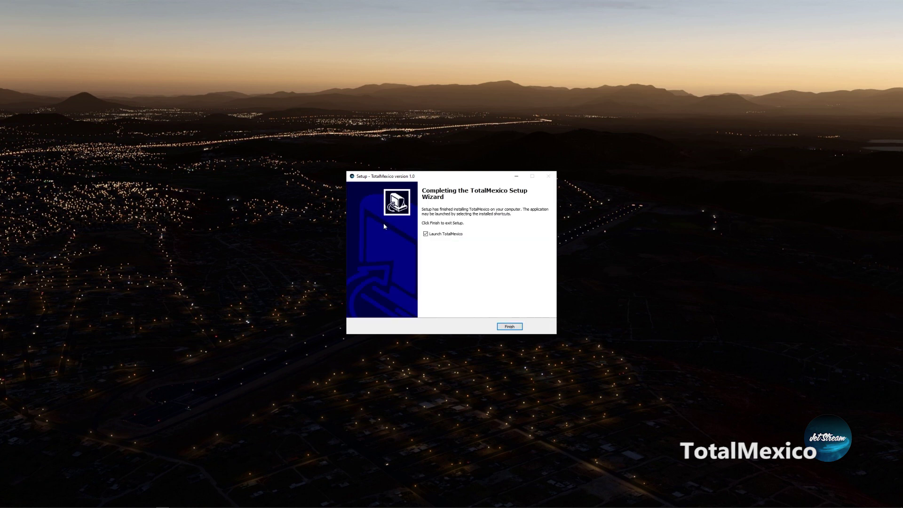
{"action": "left_click", "coordinate": [510, 327]}
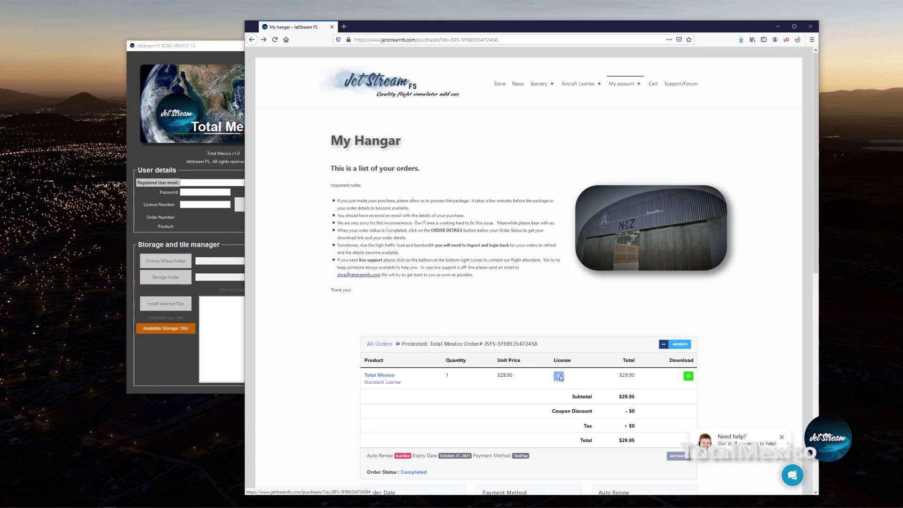
Copy the order's license key from the License window, then minimize the browser.
{"action": "left_click", "coordinate": [559, 376]}
{"action": "triple_click", "coordinate": [559, 88]}
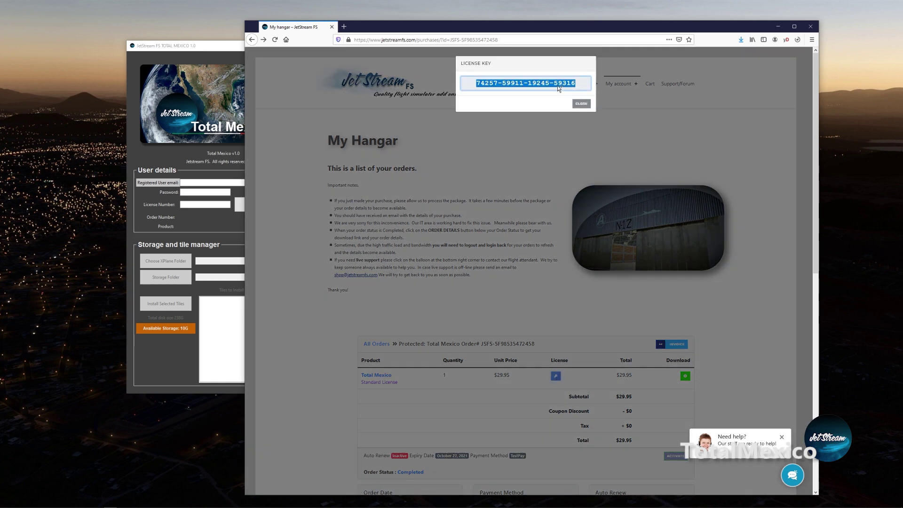
{"action": "right_click", "coordinate": [558, 86]}
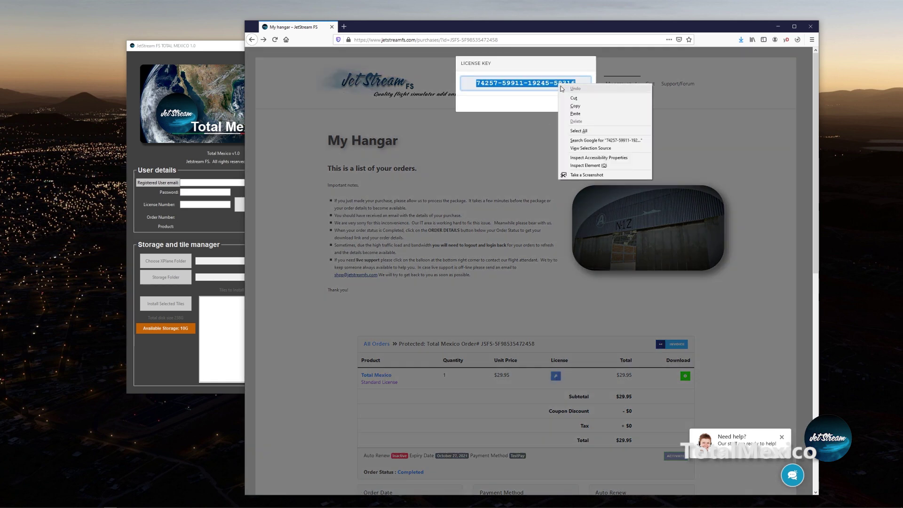
{"action": "left_click", "coordinate": [574, 106]}
{"action": "left_click", "coordinate": [582, 104]}
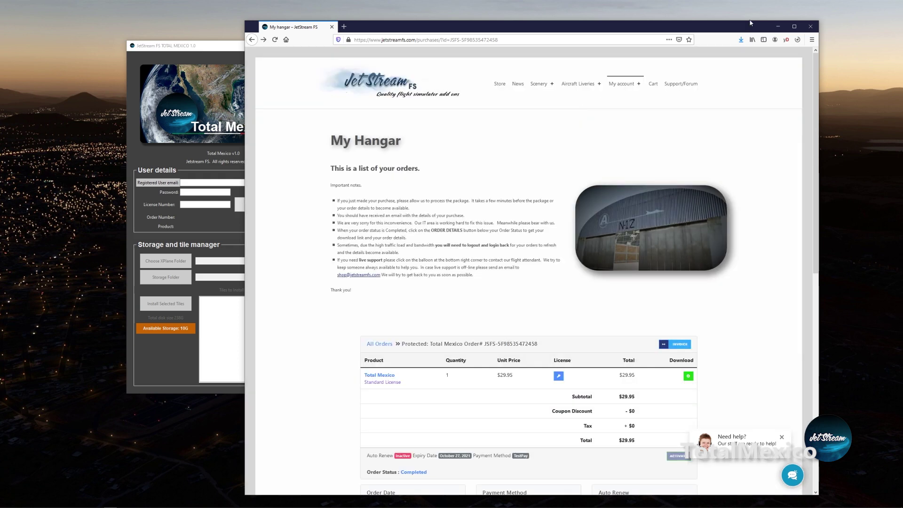
{"action": "left_click", "coordinate": [778, 27]}
Enter the registered account e-mail in Total Mexico's user details.
{"action": "left_click", "coordinate": [213, 183]}
{"action": "key", "text": "Tab"}
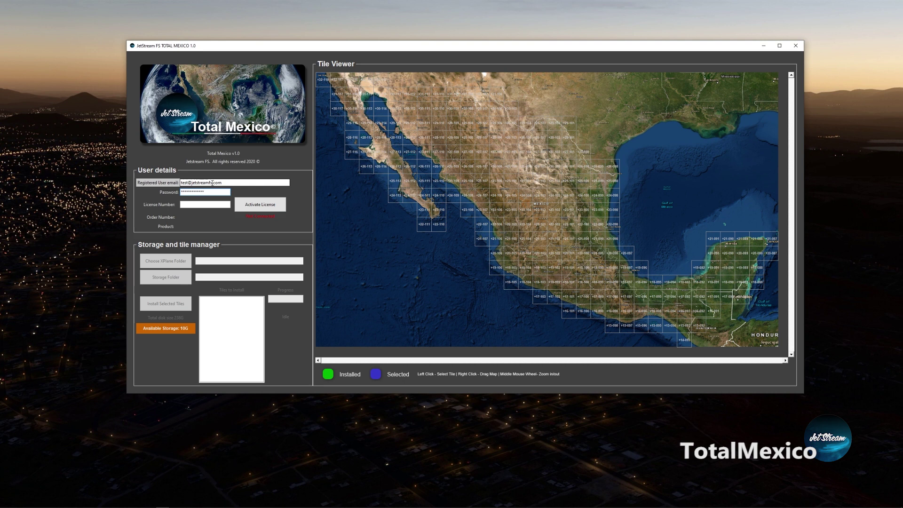
Paste the copied license key into Total Mexico and activate the license.
{"action": "left_click", "coordinate": [211, 206]}
{"action": "key", "text": "ctrl+v"}
{"action": "left_click", "coordinate": [256, 207]}
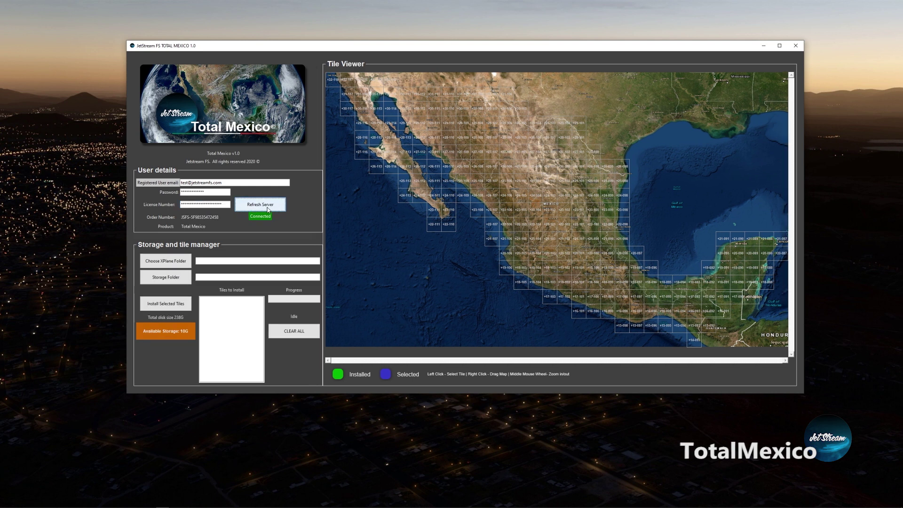
Set the X-Plane folder to X-Plane 11b on the Work (D:) drive.
{"action": "left_click", "coordinate": [166, 261]}
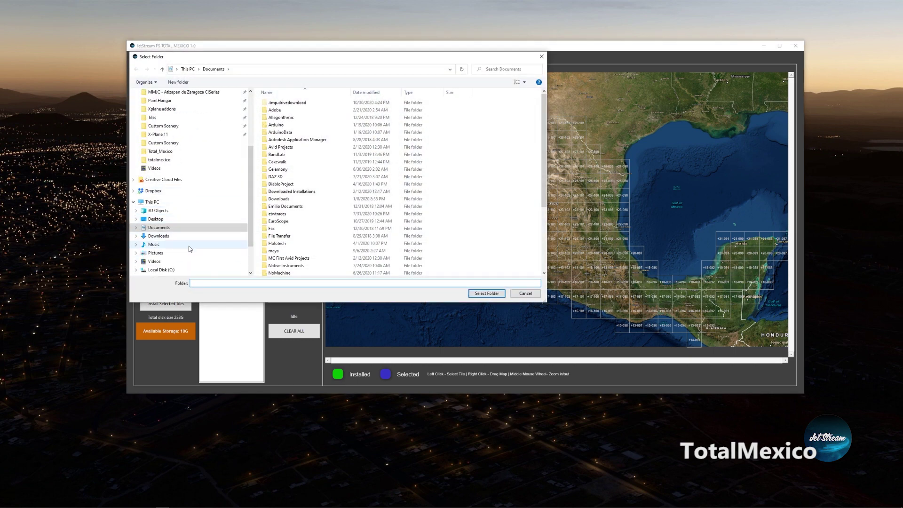
{"action": "scroll", "coordinate": [177, 268], "scroll_direction": "down", "scroll_amount": 1}
{"action": "left_click", "coordinate": [156, 253]}
{"action": "left_click", "coordinate": [289, 264]}
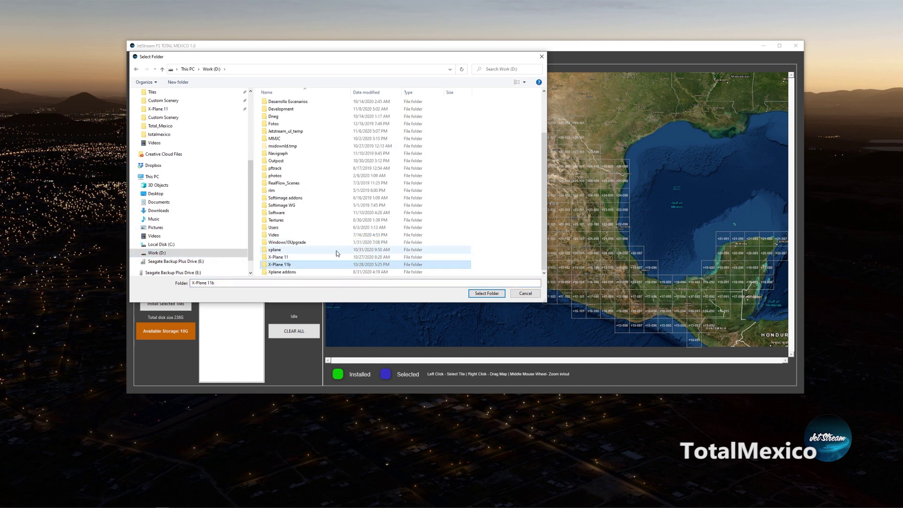
{"action": "left_click", "coordinate": [477, 294]}
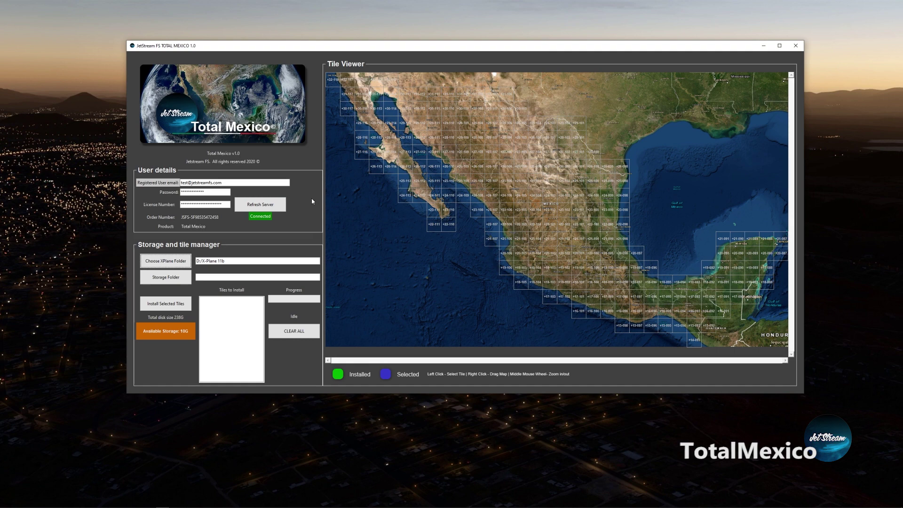
{"action": "left_click", "coordinate": [168, 282]}
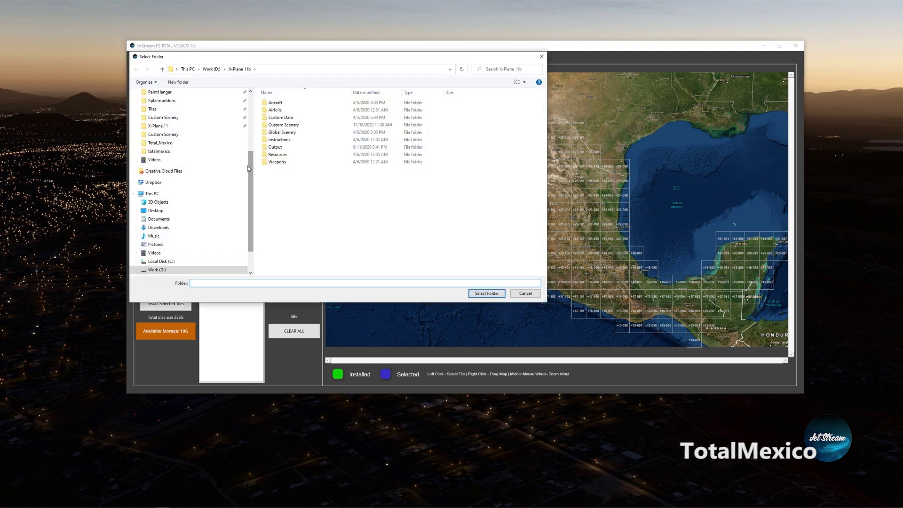
Create a new TotalMexico folder on drive E: and select it as the storage folder.
{"action": "left_click_drag", "start_coordinate": [251, 179], "coordinate": [251, 200]}
{"action": "left_click", "coordinate": [190, 245]}
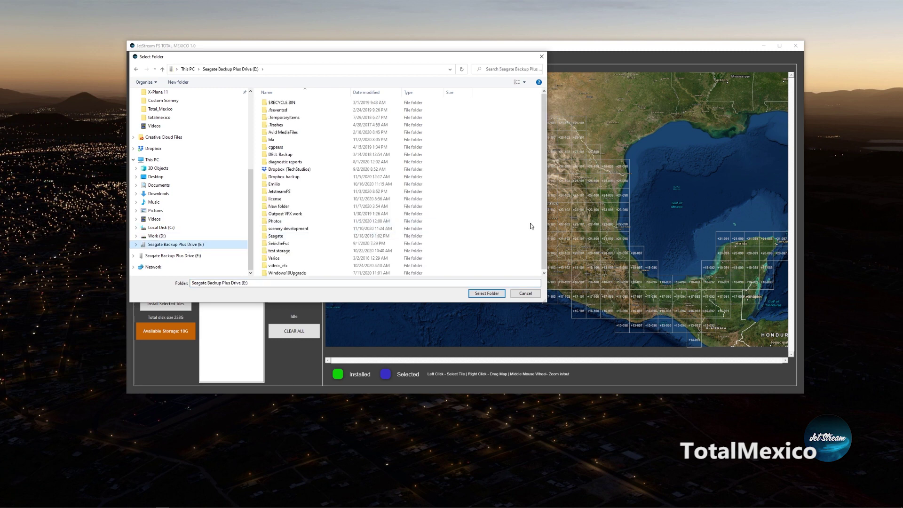
{"action": "right_click", "coordinate": [470, 188]}
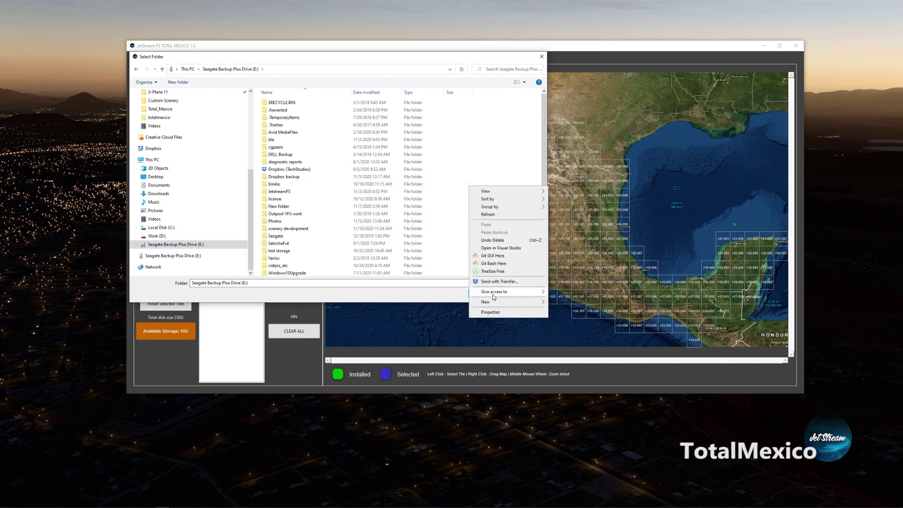
{"action": "mouse_move", "coordinate": [518, 302]}
{"action": "left_click", "coordinate": [567, 306]}
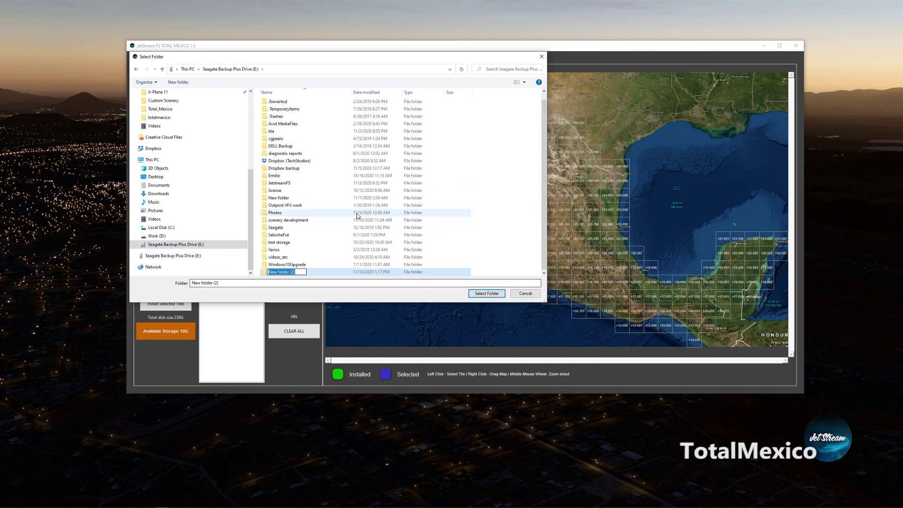
{"action": "type", "text": "1"}
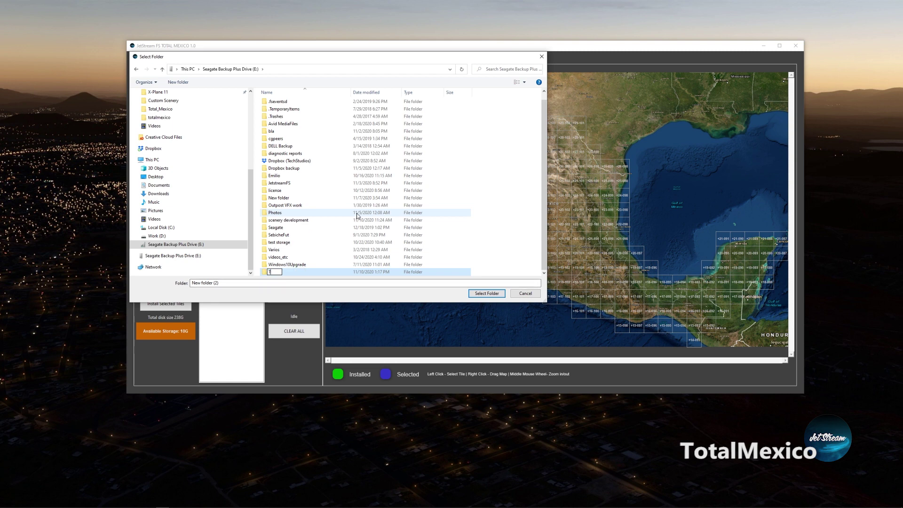
{"action": "type", "text": "otalMexico"}
{"action": "key", "text": "Return"}
{"action": "left_click", "coordinate": [477, 297]}
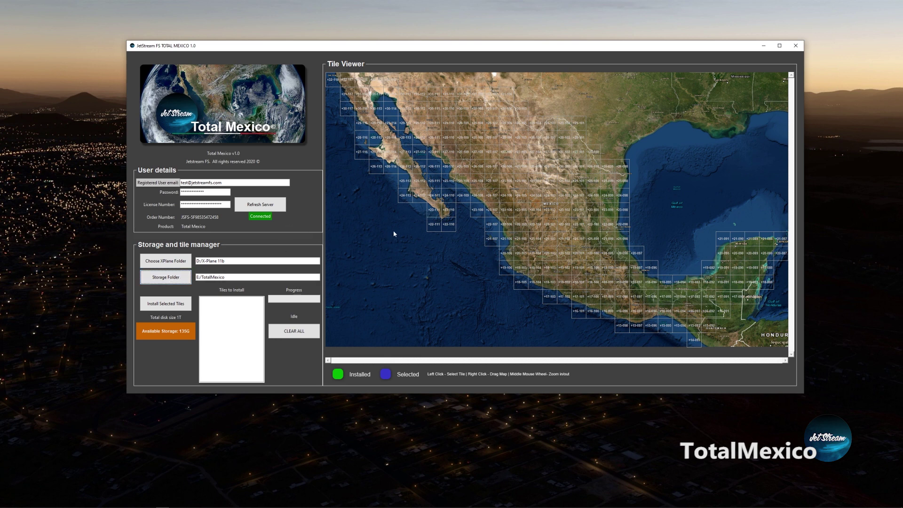
Bring the Tile Viewer to Baja California's tip and select tile +23-110 over Cabo San Lucas.
{"action": "scroll", "coordinate": [437, 235], "scroll_direction": "up", "scroll_amount": 2}
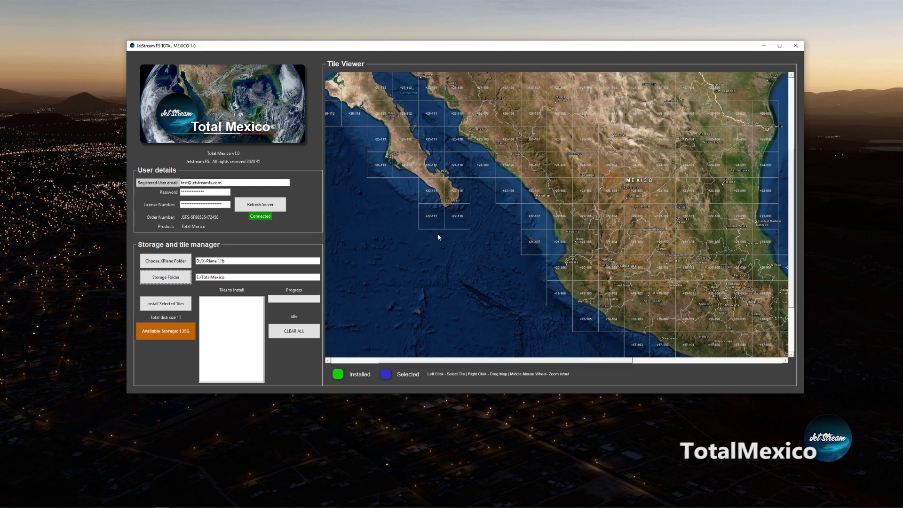
{"action": "scroll", "coordinate": [478, 216], "scroll_direction": "up", "scroll_amount": 3}
{"action": "mouse_move", "coordinate": [508, 269]}
{"action": "left_mouse_down"}
{"action": "mouse_move", "coordinate": [489, 272]}
{"action": "mouse_move", "coordinate": [498, 221]}
{"action": "mouse_move", "coordinate": [521, 184]}
{"action": "mouse_move", "coordinate": [579, 220]}
{"action": "left_mouse_up"}
{"action": "scroll", "coordinate": [502, 254], "scroll_direction": "up", "scroll_amount": 2}
{"action": "scroll", "coordinate": [501, 254], "scroll_direction": "down", "scroll_amount": 2}
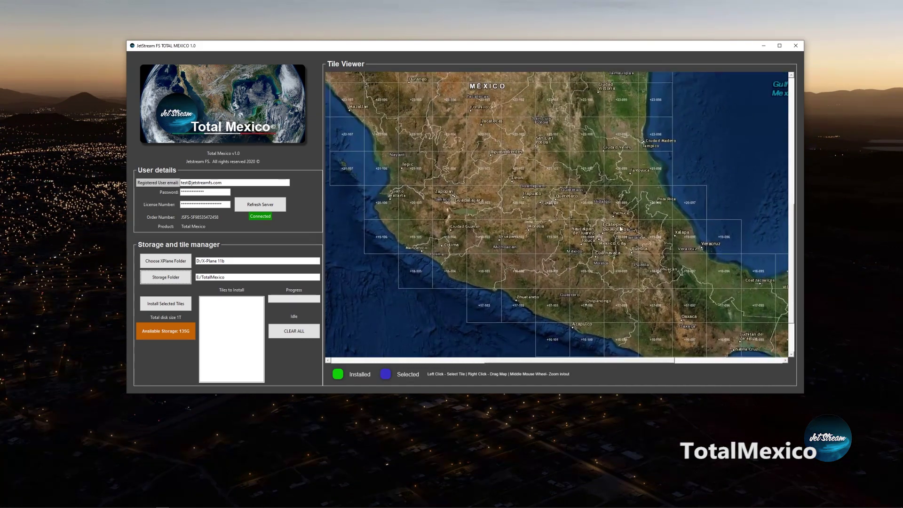
{"action": "mouse_move", "coordinate": [329, 216]}
{"action": "left_mouse_down"}
{"action": "mouse_move", "coordinate": [582, 299]}
{"action": "mouse_move", "coordinate": [522, 306]}
{"action": "left_mouse_up"}
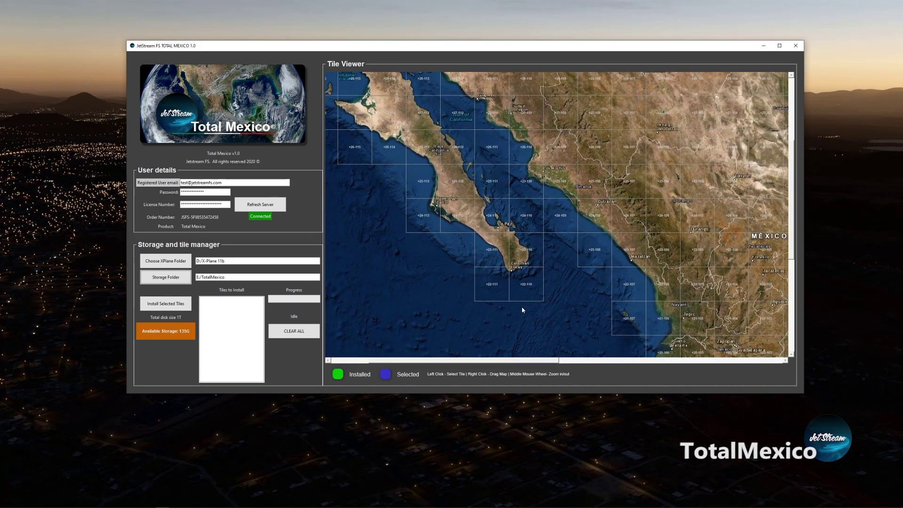
{"action": "scroll", "coordinate": [528, 261], "scroll_direction": "up", "scroll_amount": 2}
{"action": "left_click", "coordinate": [525, 258]}
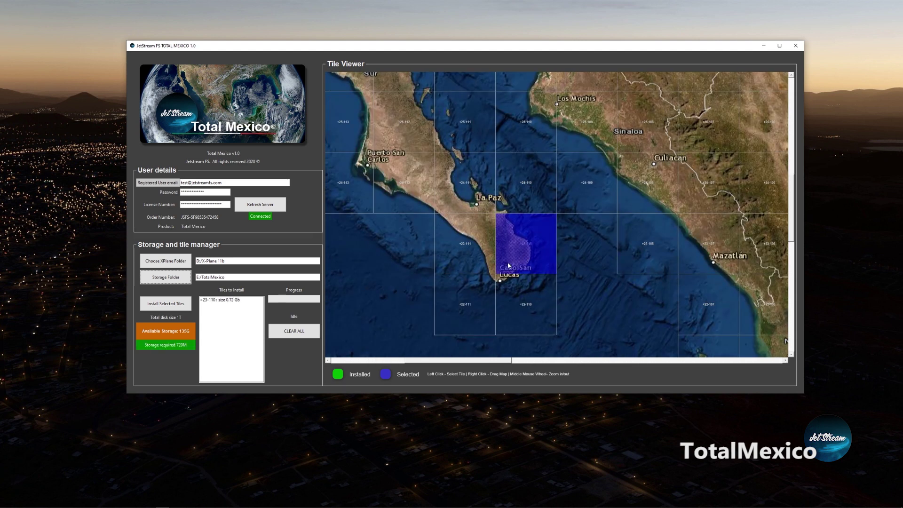
Add tiles +22-110 and +22-111 to the install list.
{"action": "scroll", "coordinate": [510, 263], "scroll_direction": "down", "scroll_amount": 2}
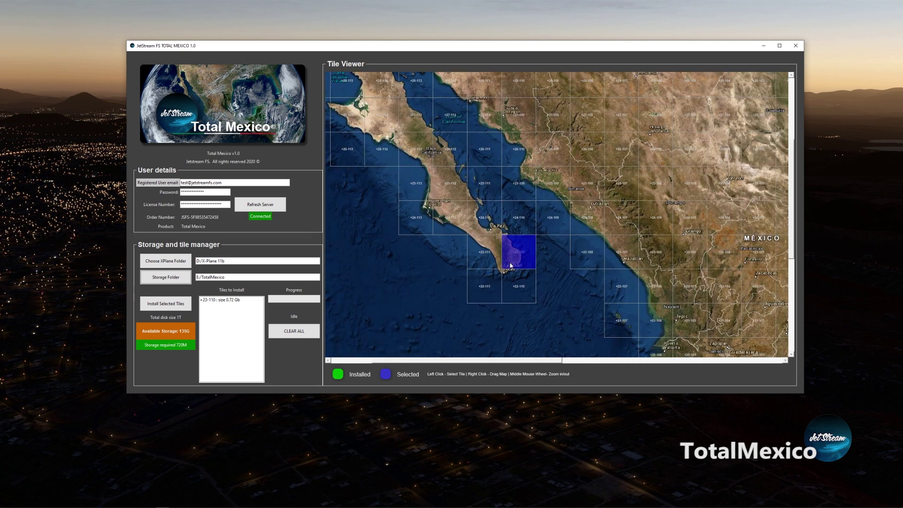
{"action": "scroll", "coordinate": [538, 281], "scroll_direction": "down", "scroll_amount": 1}
{"action": "left_click", "coordinate": [529, 284]}
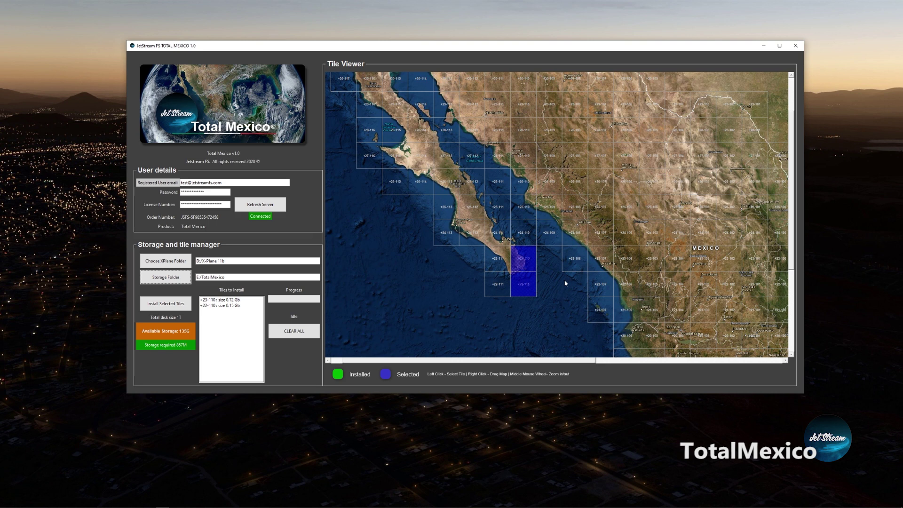
{"action": "left_click", "coordinate": [503, 290]}
{"action": "left_click_drag", "start_coordinate": [557, 284], "coordinate": [529, 243]}
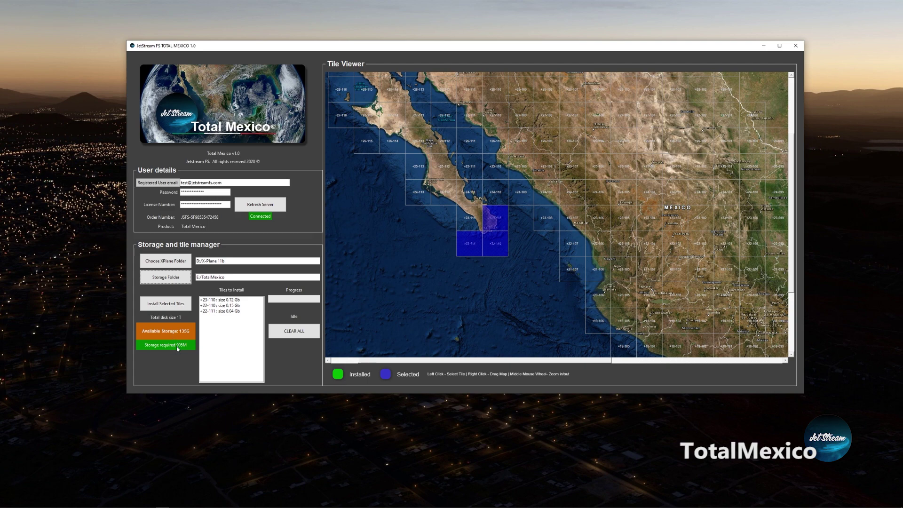
{"action": "scroll", "coordinate": [178, 348], "scroll_direction": "down", "scroll_amount": 1}
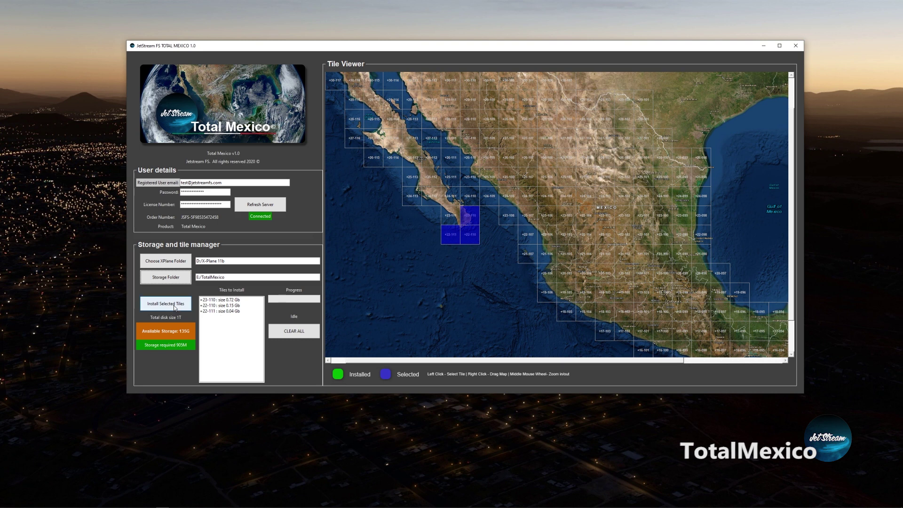
Install the three selected Los Cabos tiles until the status reads Done!
{"action": "left_click", "coordinate": [175, 308]}
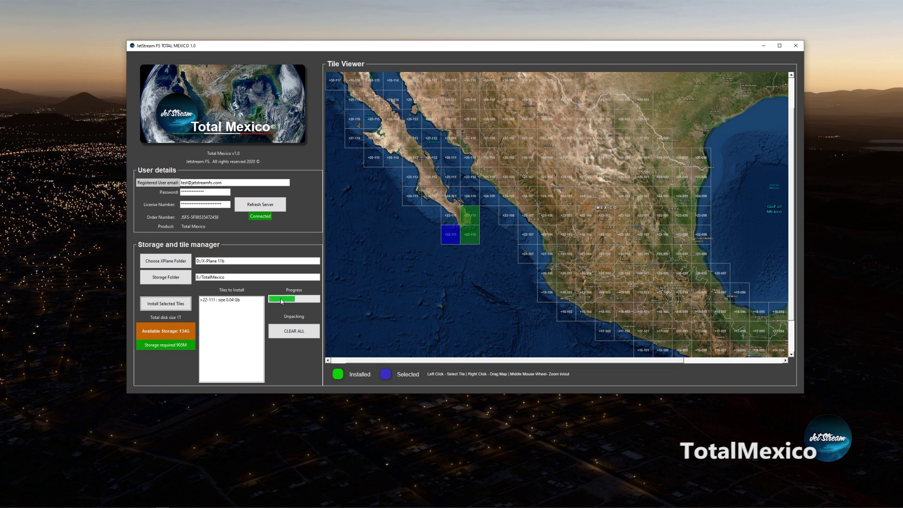
{"action": "double_click", "coordinate": [47, 86]}
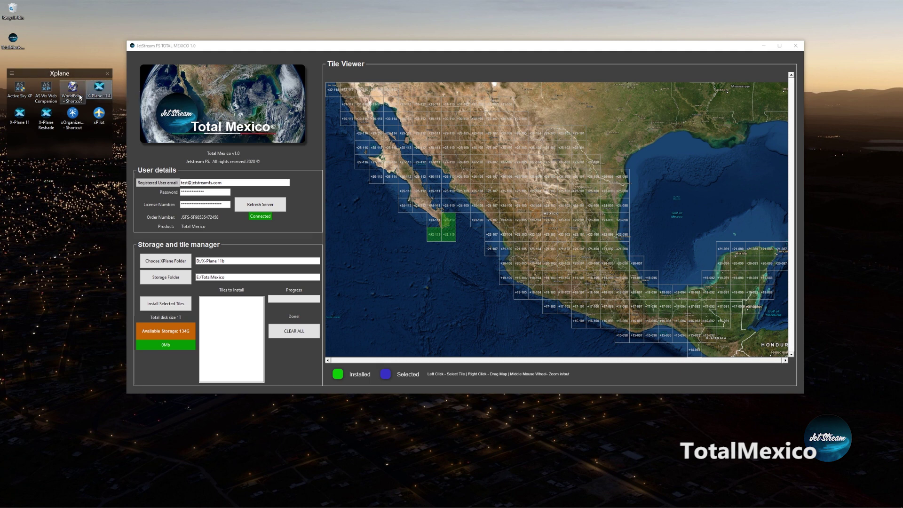
Relaunch X-Plane 11 from the desktop and start a New Flight configuration.
{"action": "double_click", "coordinate": [97, 90]}
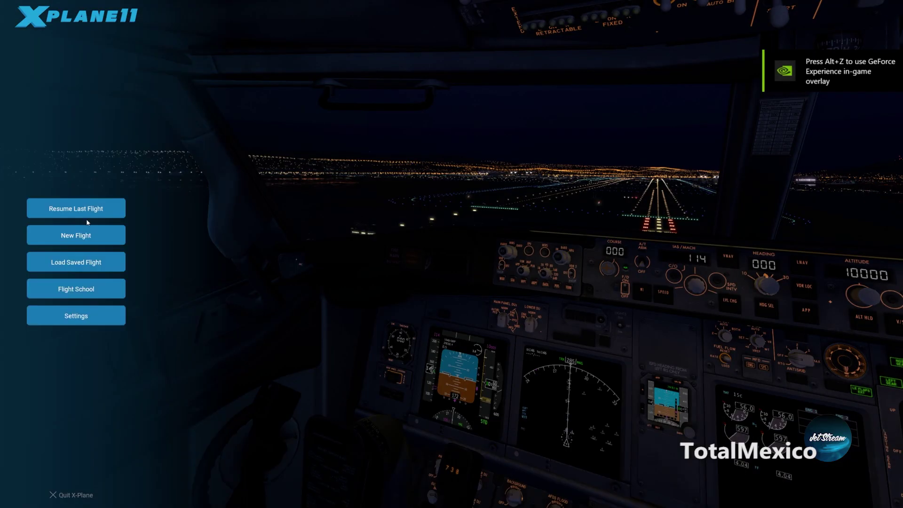
{"action": "left_click", "coordinate": [110, 239]}
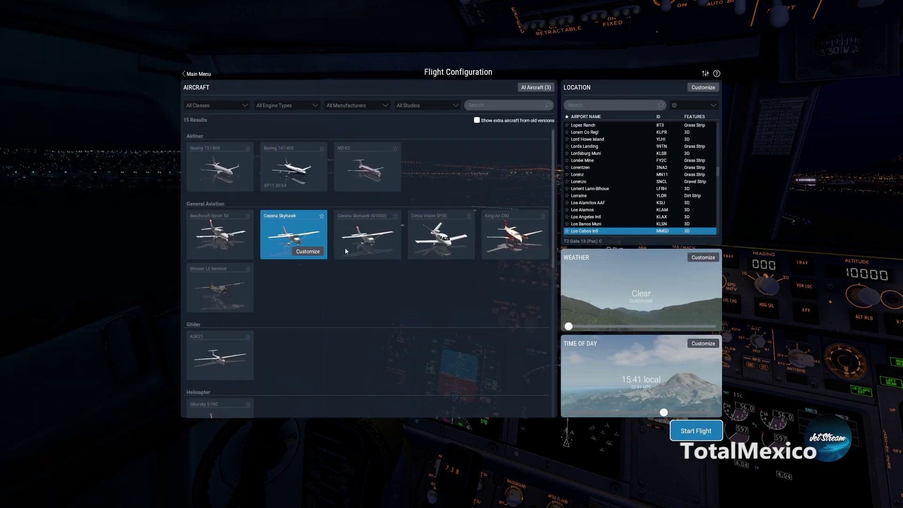